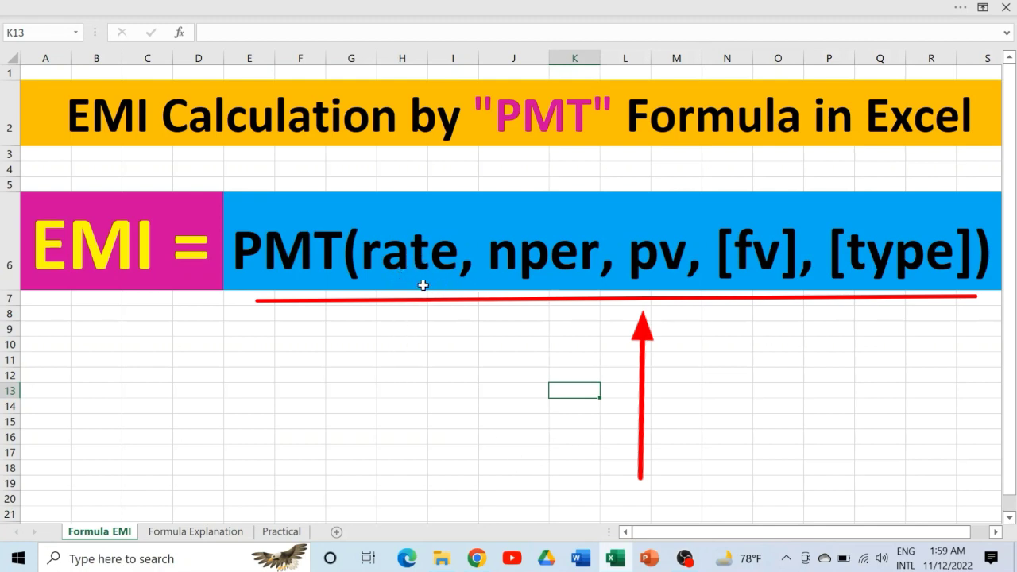
Step: Point out the rate, nper, pv, fv and type arguments, then show the Formula Explanation sheet
left_click(397, 267)
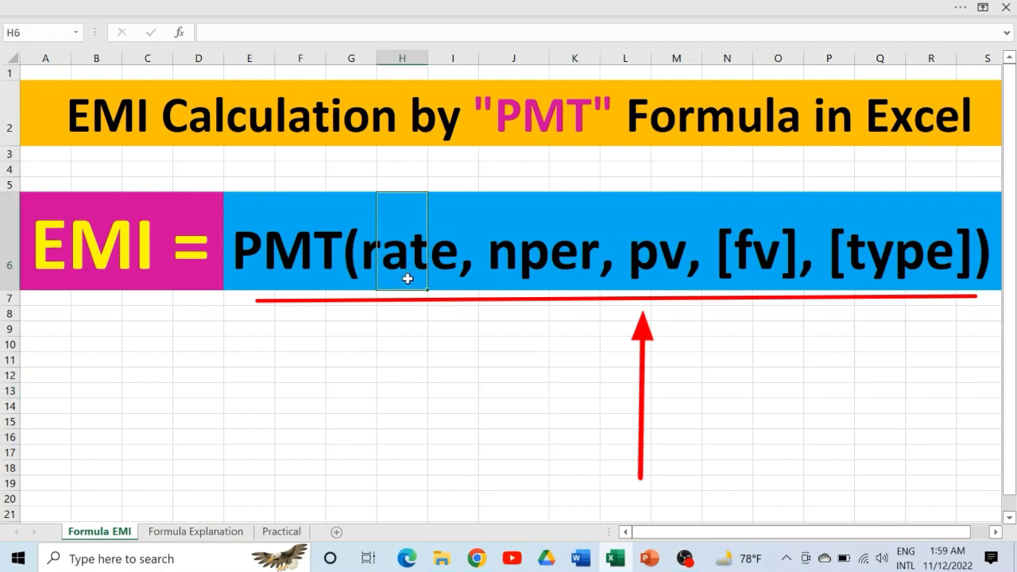
left_click(541, 258)
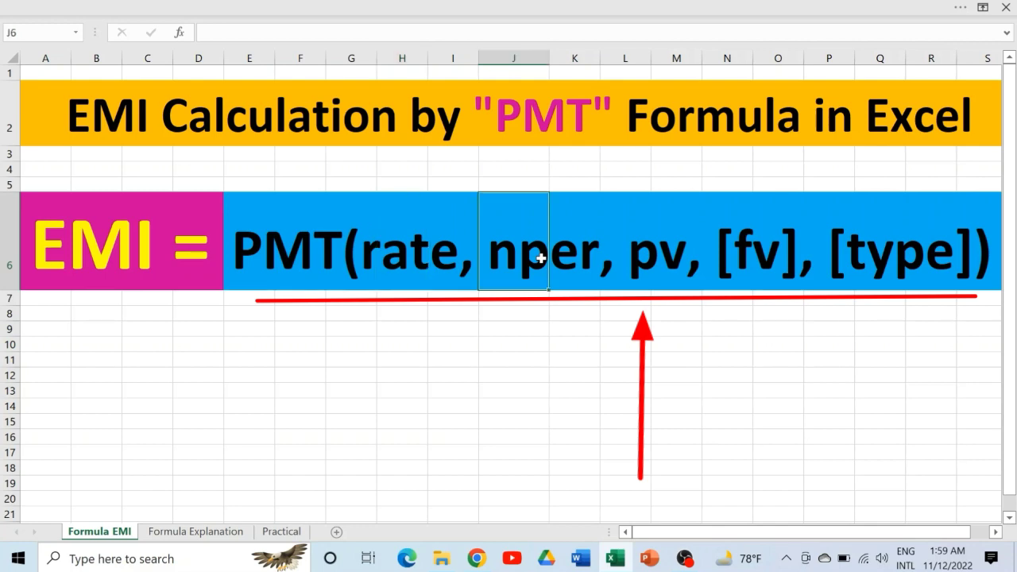
left_click_drag(644, 275, 658, 278)
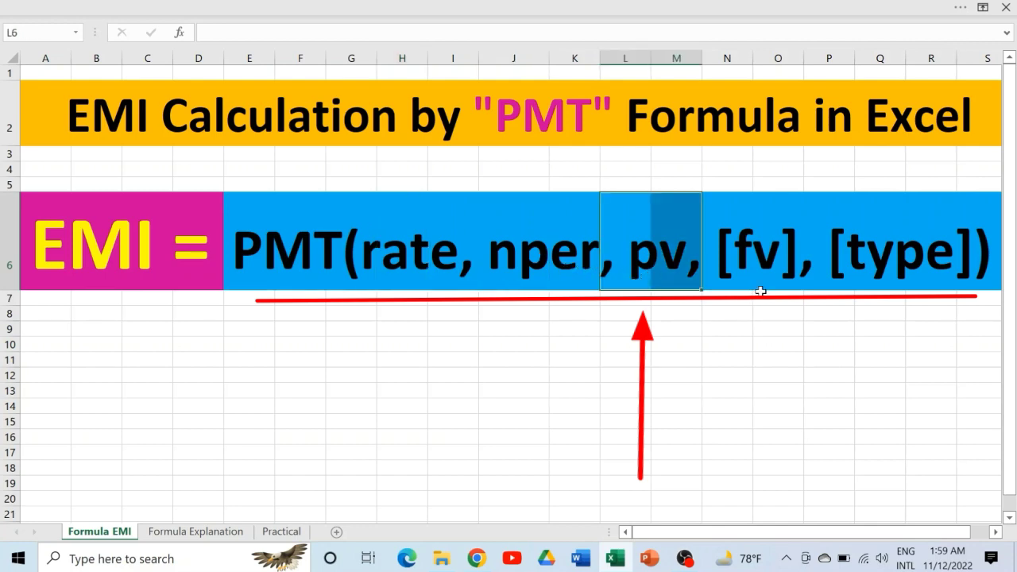
left_click(762, 271)
left_click(896, 285)
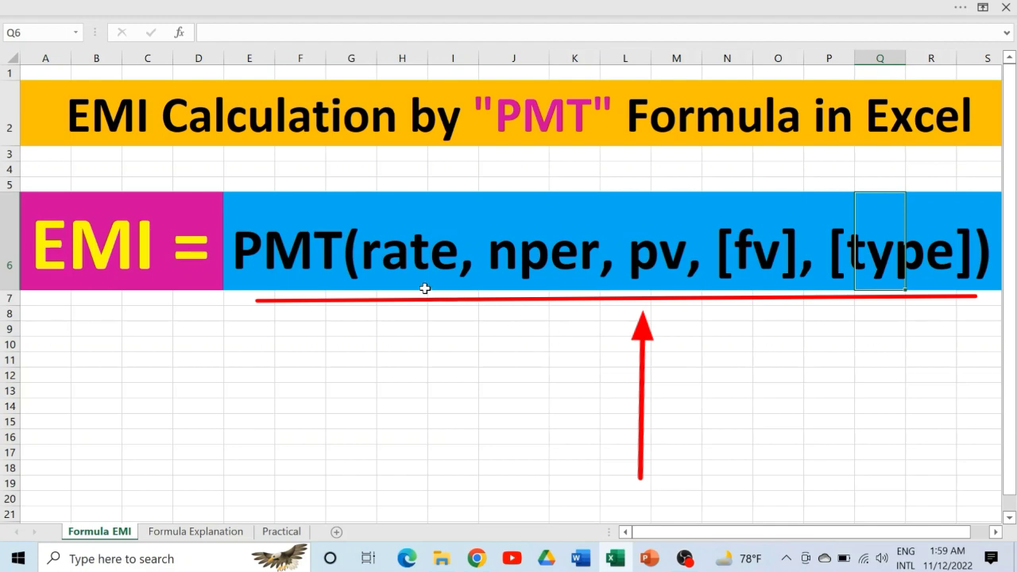
left_click(177, 532)
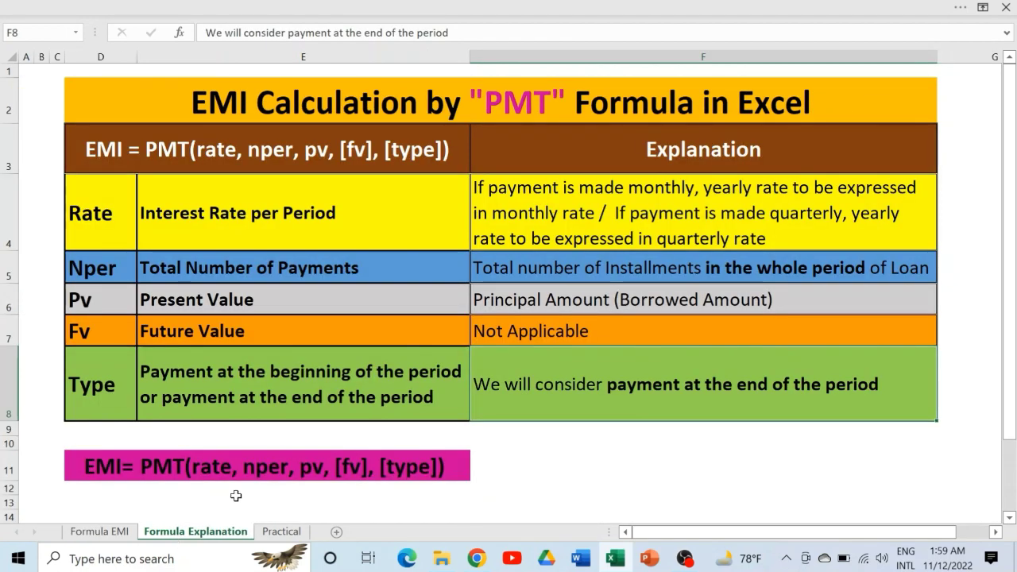
left_click(91, 219)
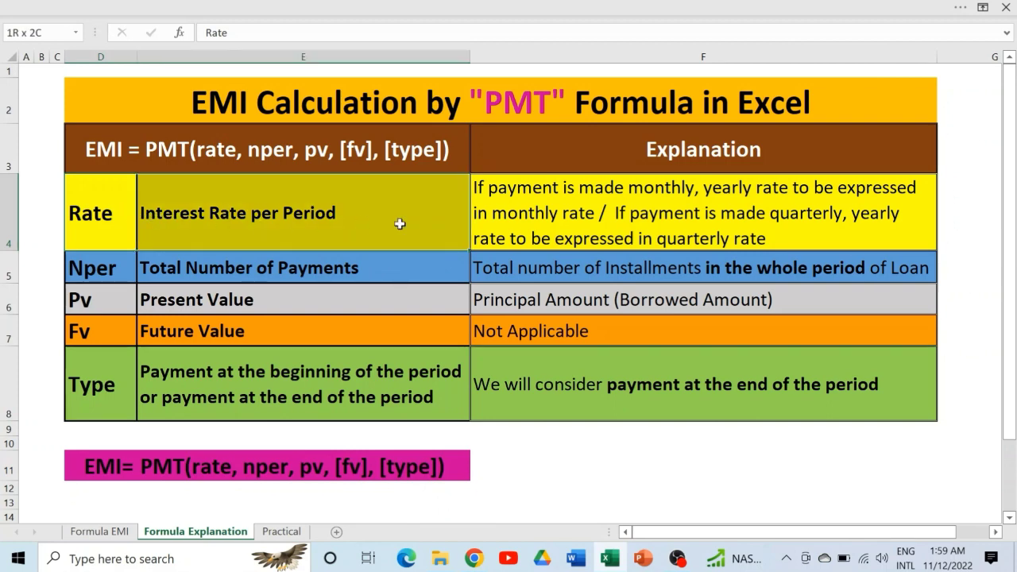
left_click_drag(124, 213, 521, 213)
left_click(274, 223)
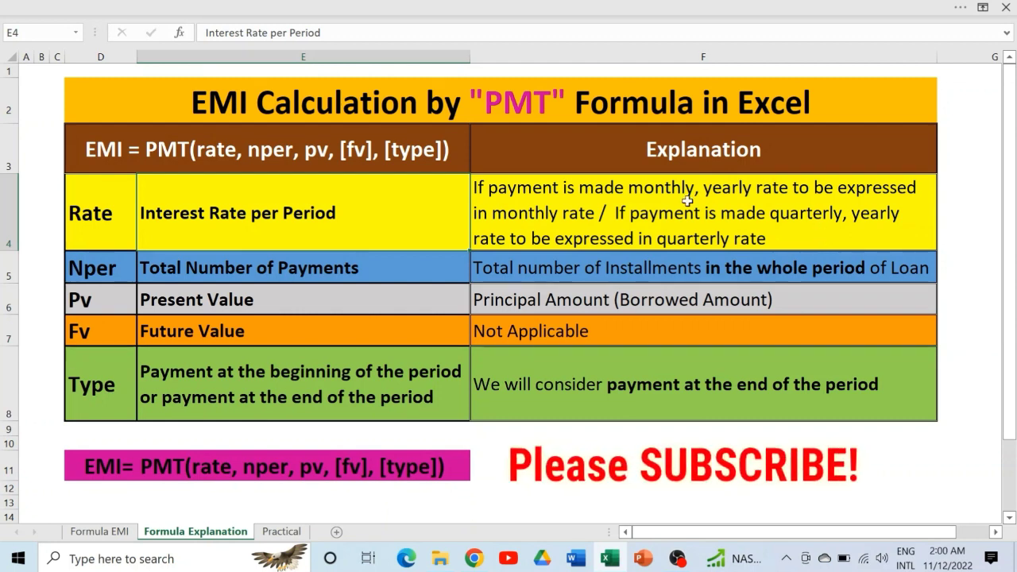
left_click(99, 268)
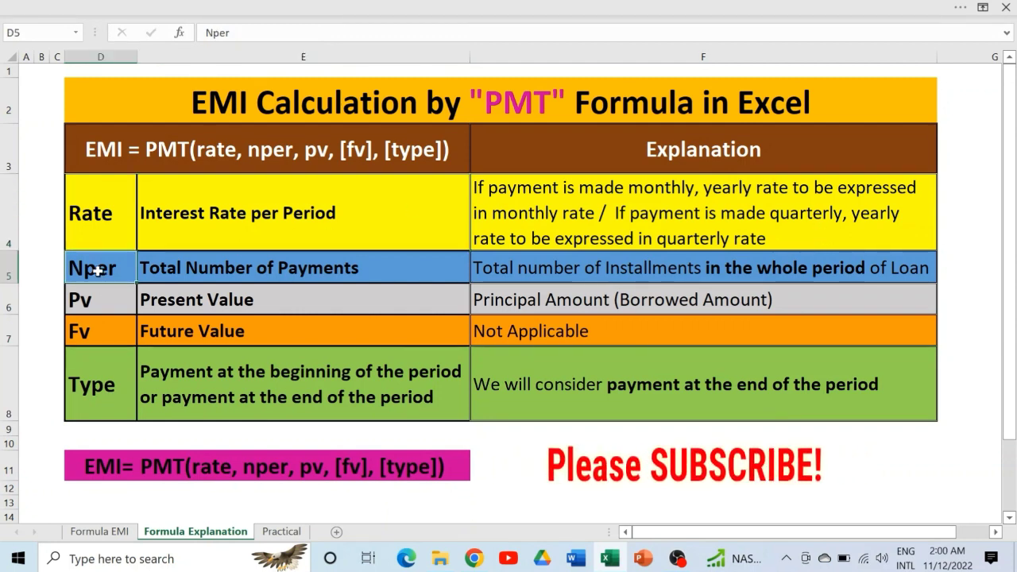
mouse_move(104, 270)
left_mouse_down()
mouse_move(378, 292)
mouse_move(544, 274)
left_mouse_up()
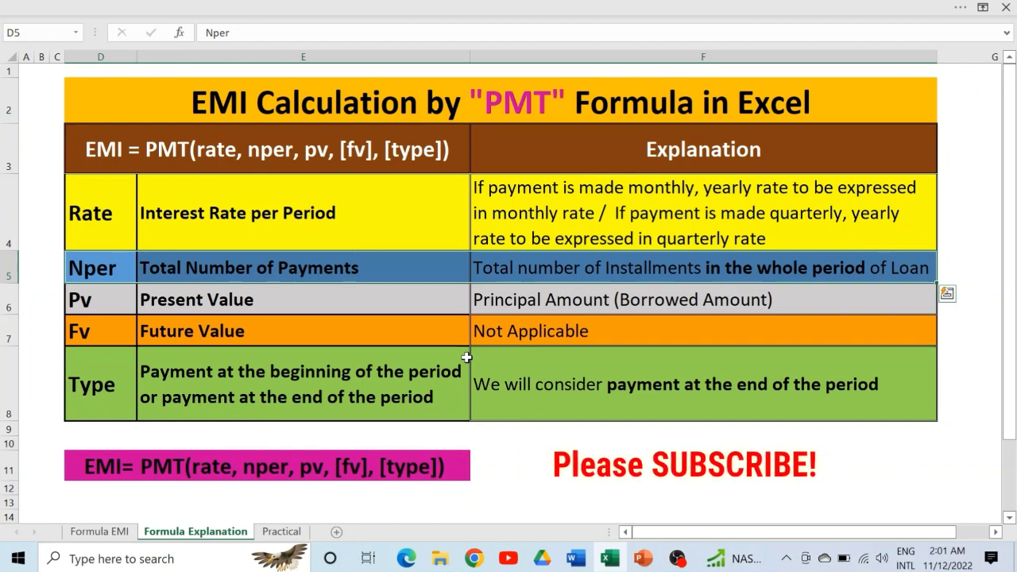
left_click(95, 313)
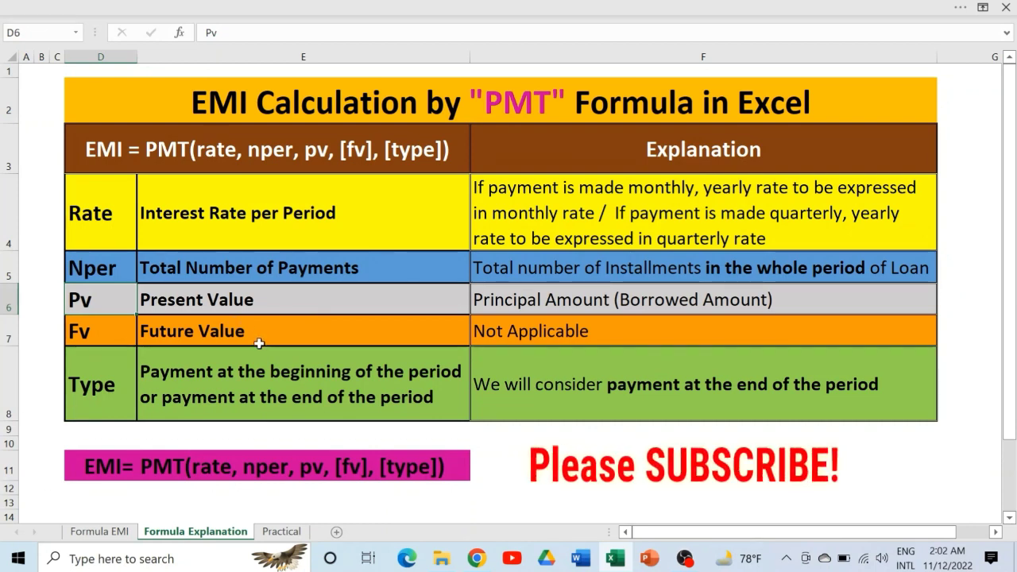
left_click_drag(119, 332, 530, 335)
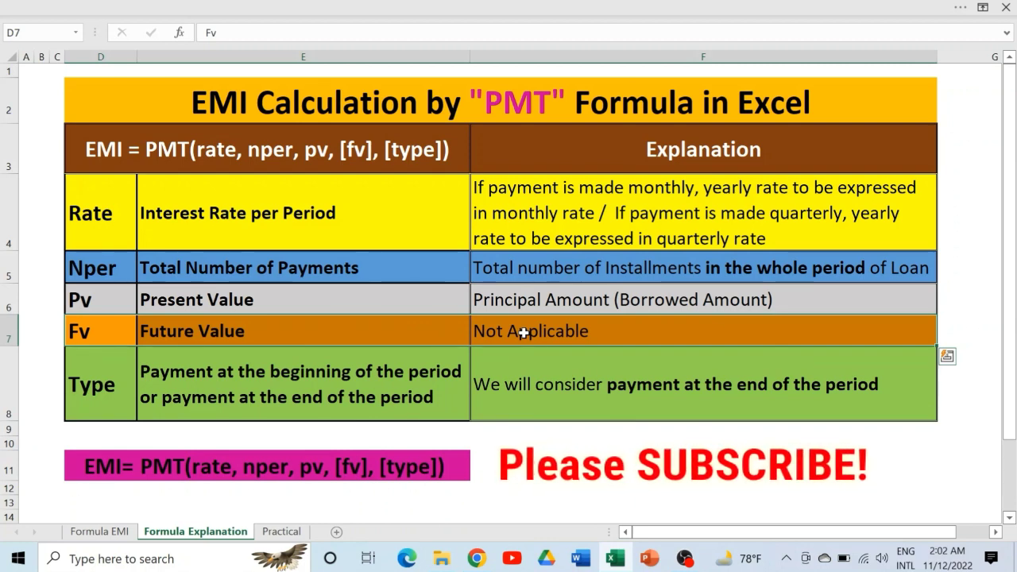
left_click(93, 402)
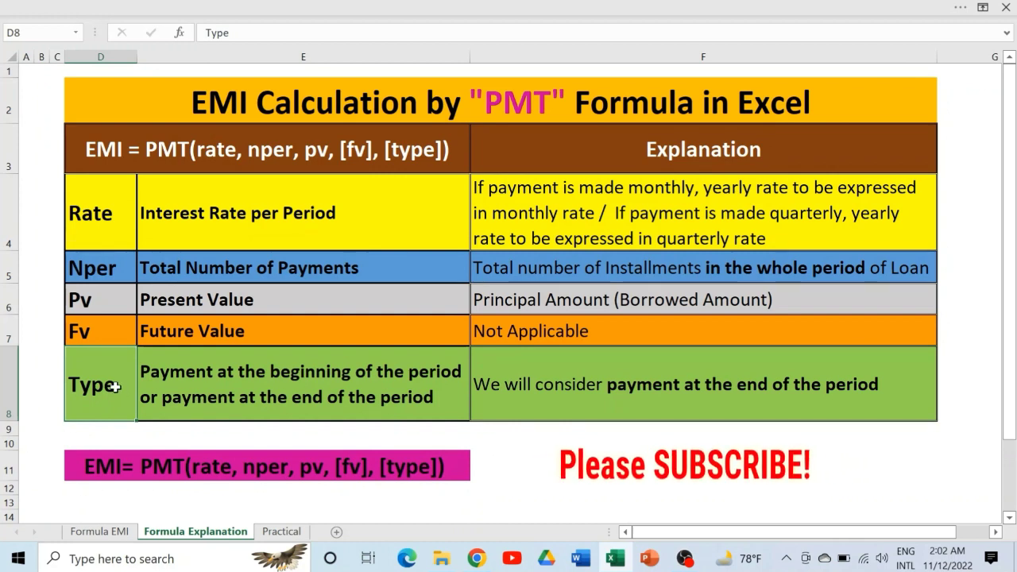
left_click_drag(111, 388, 329, 394)
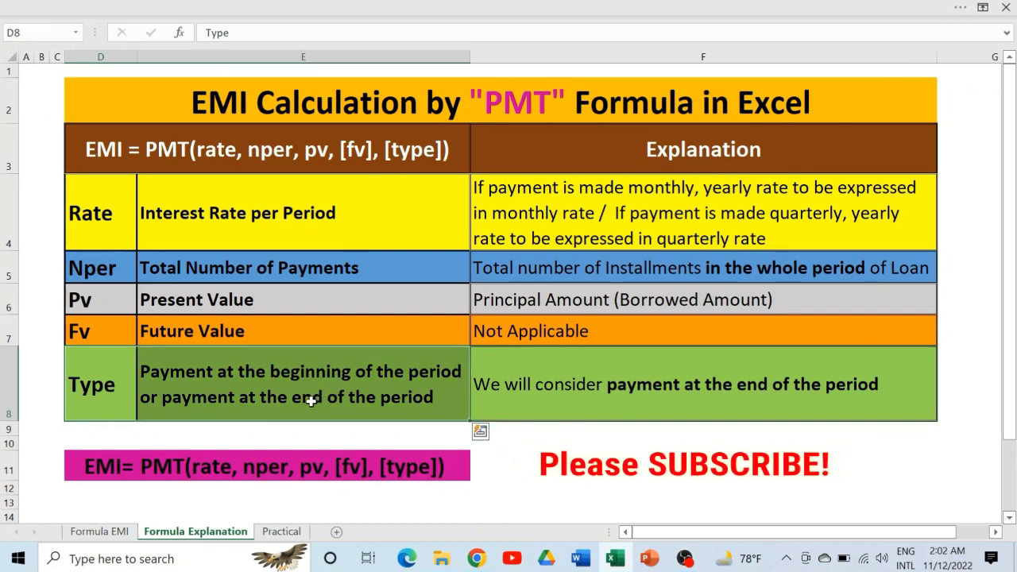
left_click(498, 399)
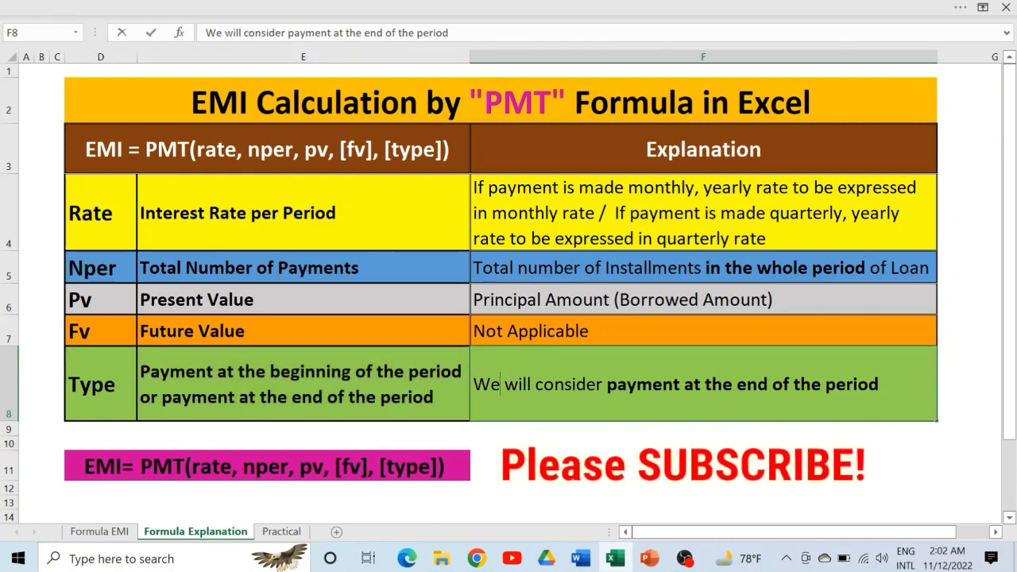
left_click(537, 445)
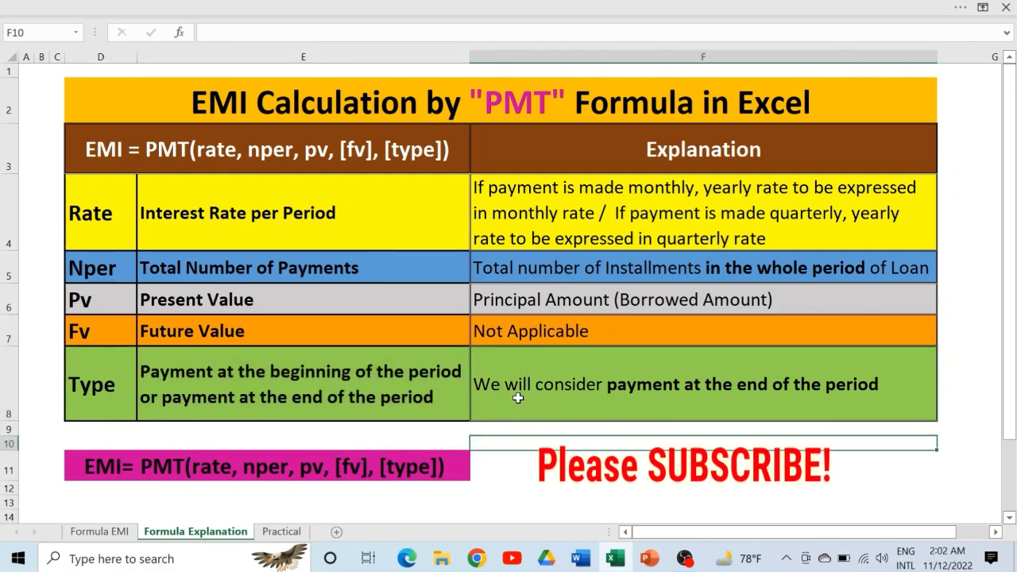
left_click(483, 385)
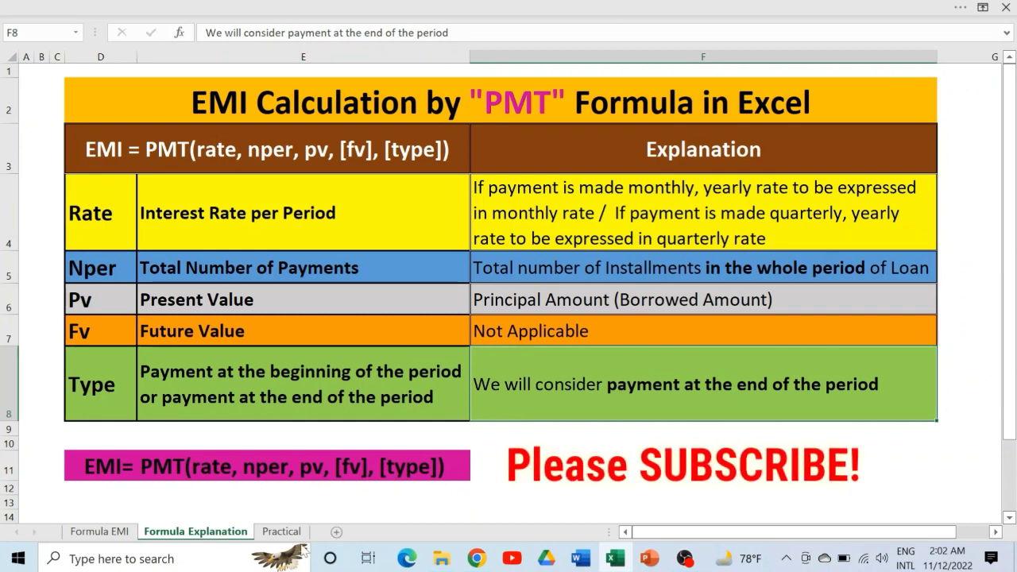
Step: Enter Dutch-Bangla Bank as the lender in G4 on the Practical sheet
left_click(281, 532)
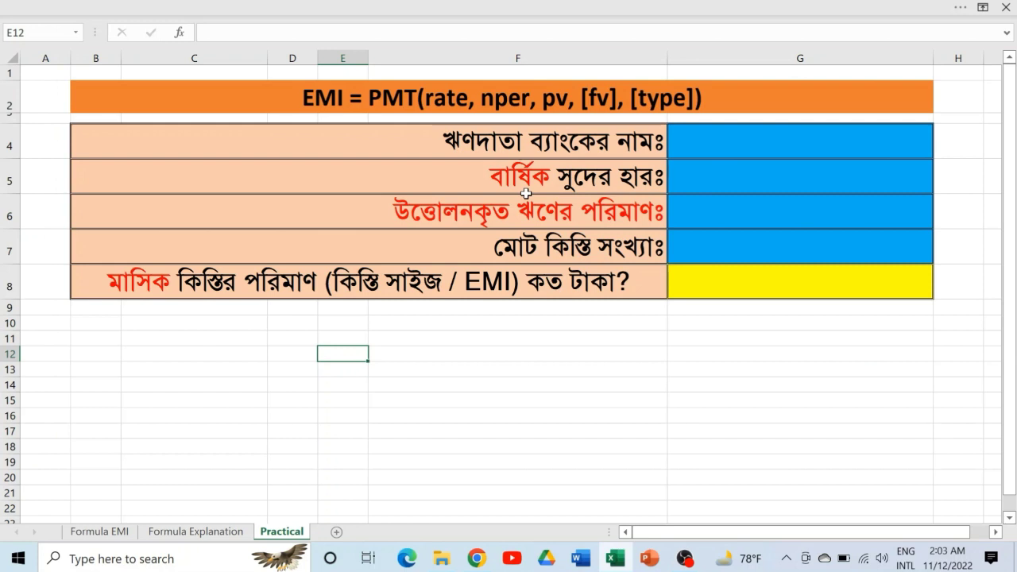
double_click(704, 146)
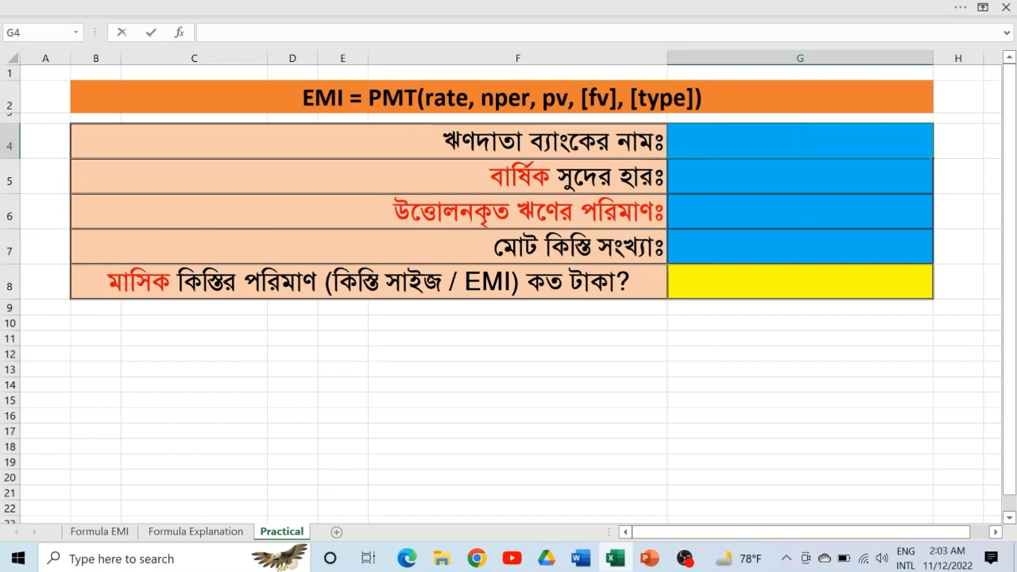
type("Dutch-Bangla Bank")
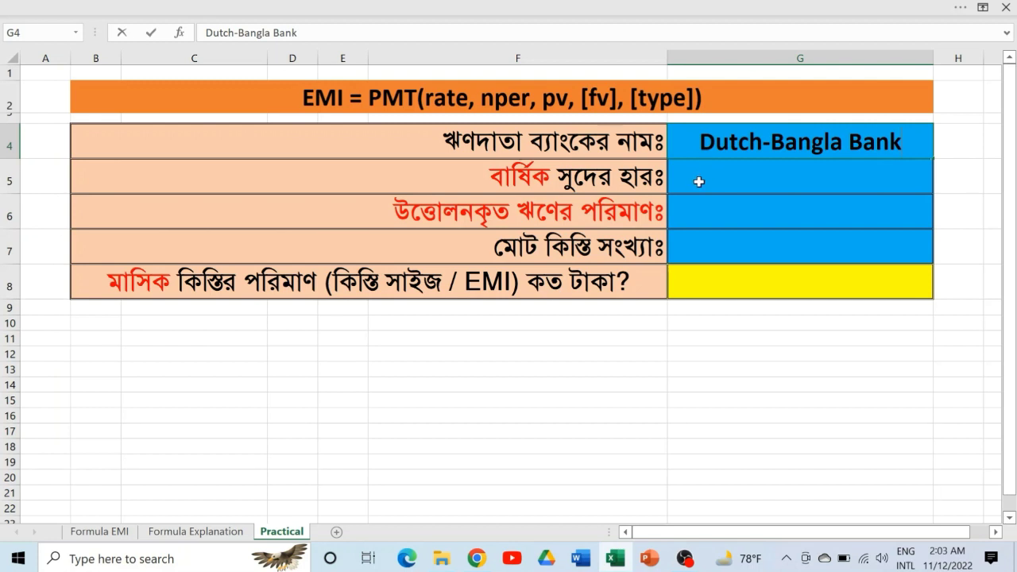
Step: Enter a 9% annual interest rate in G5 and a 100000 loan amount in G6
left_click(700, 181)
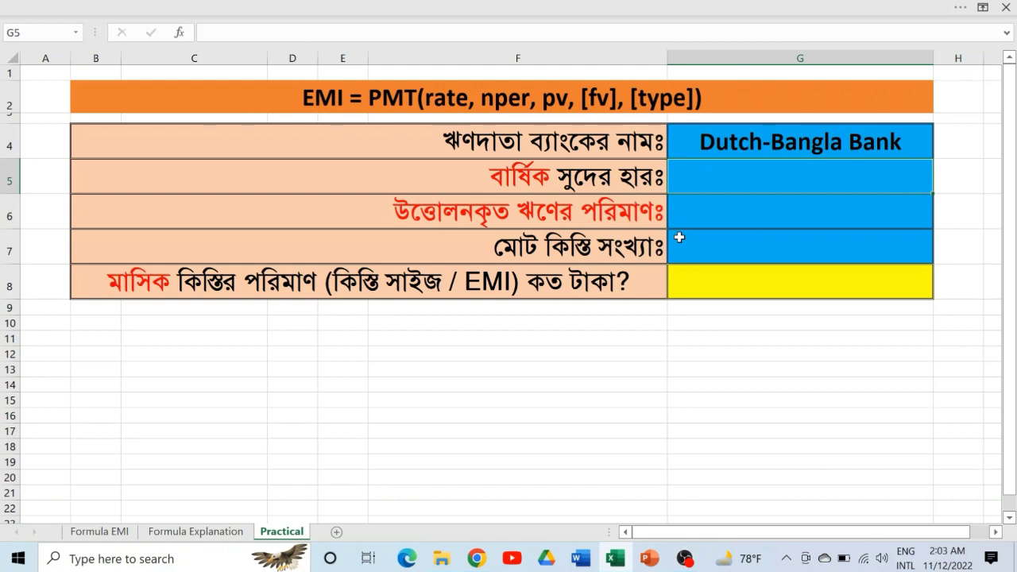
type("9%")
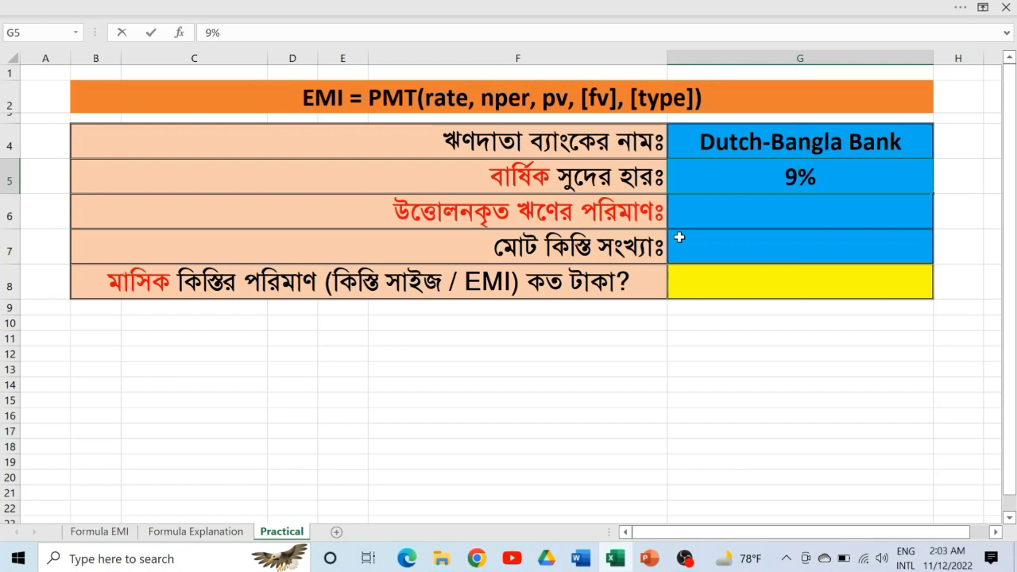
key("Return")
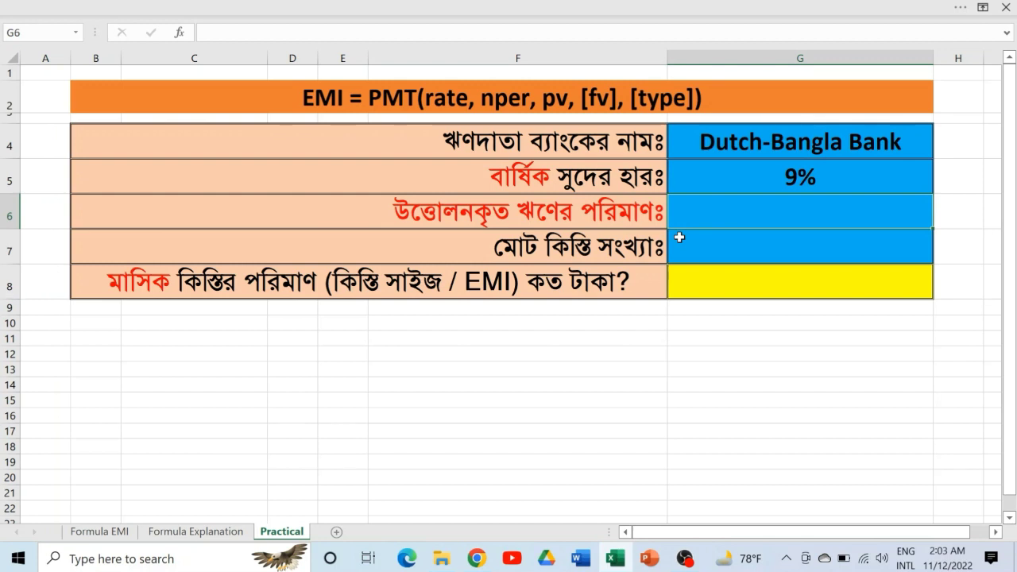
type("1")
type("00")
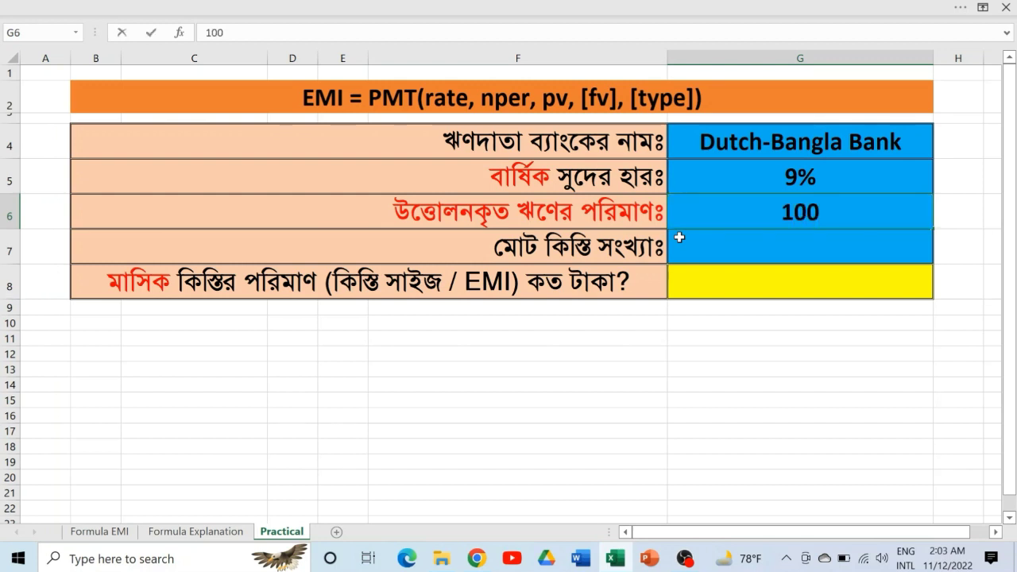
type("000")
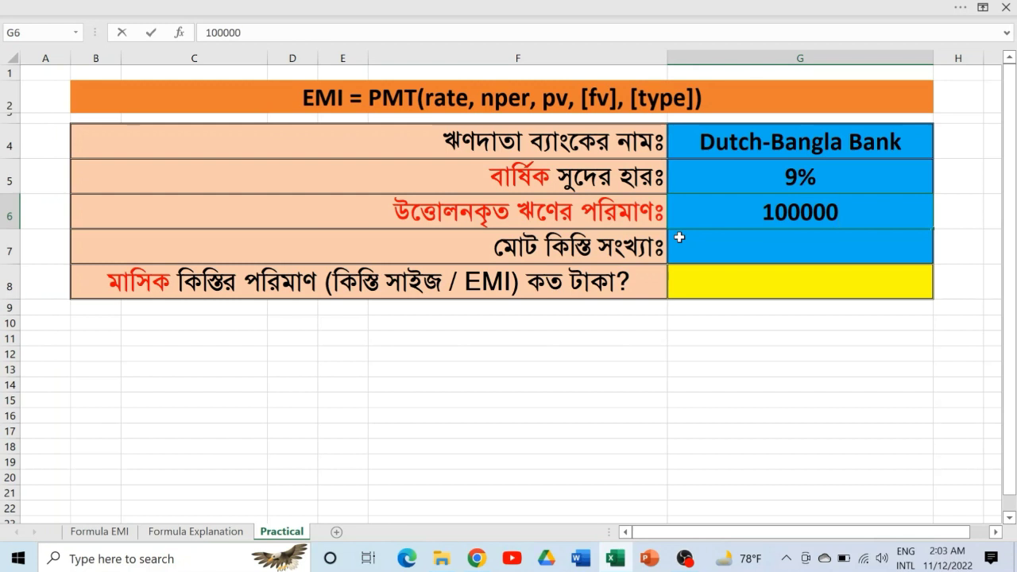
key("Return")
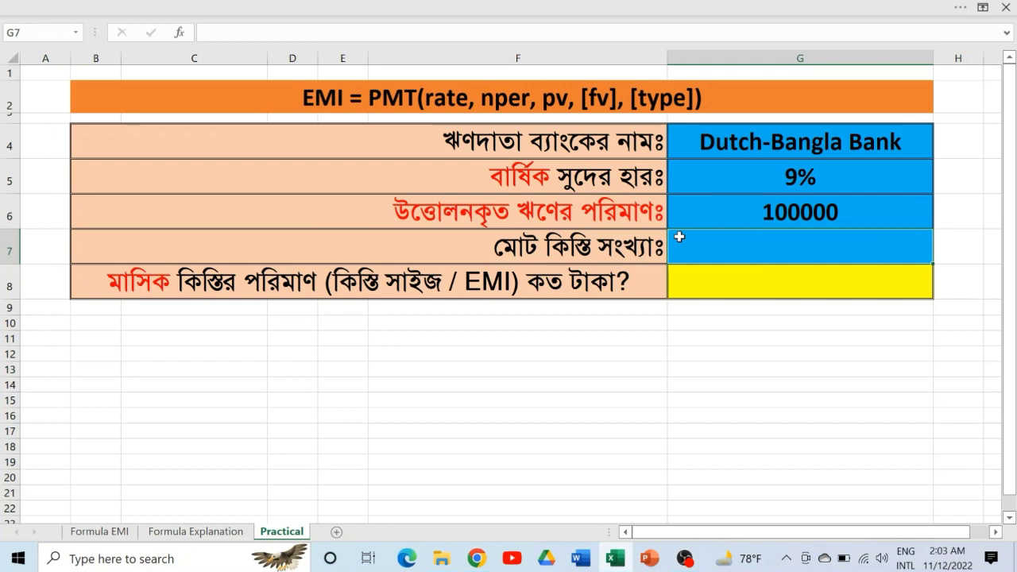
Step: Enter 60 installments in G7 and select the EMI cell G8
type("6")
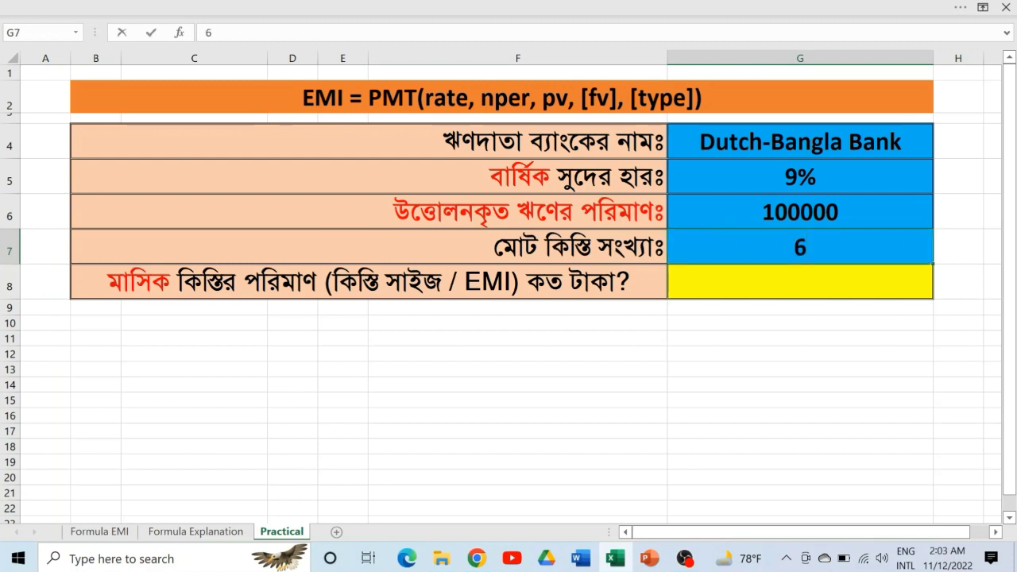
type("0")
key("Return")
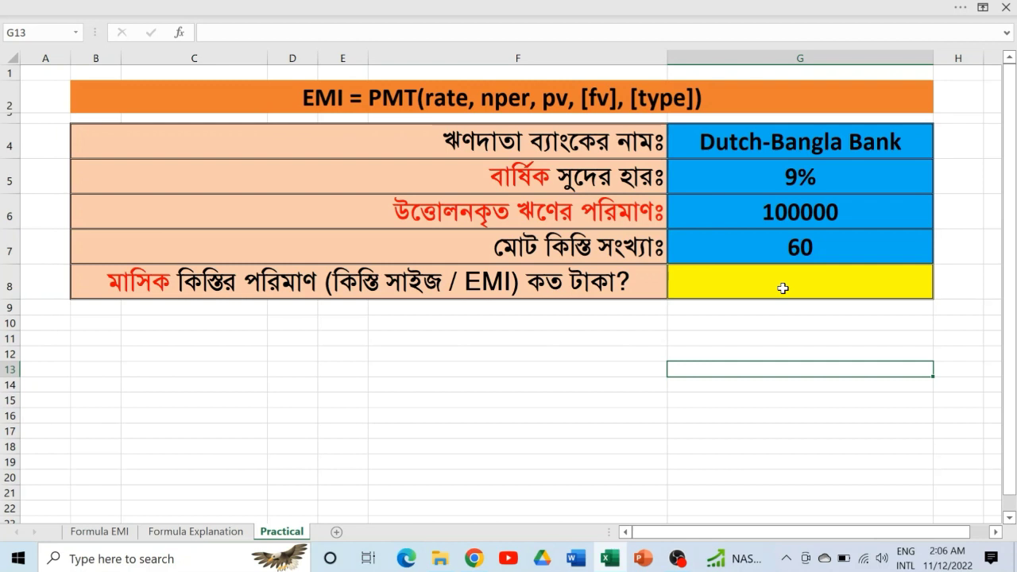
left_click(783, 288)
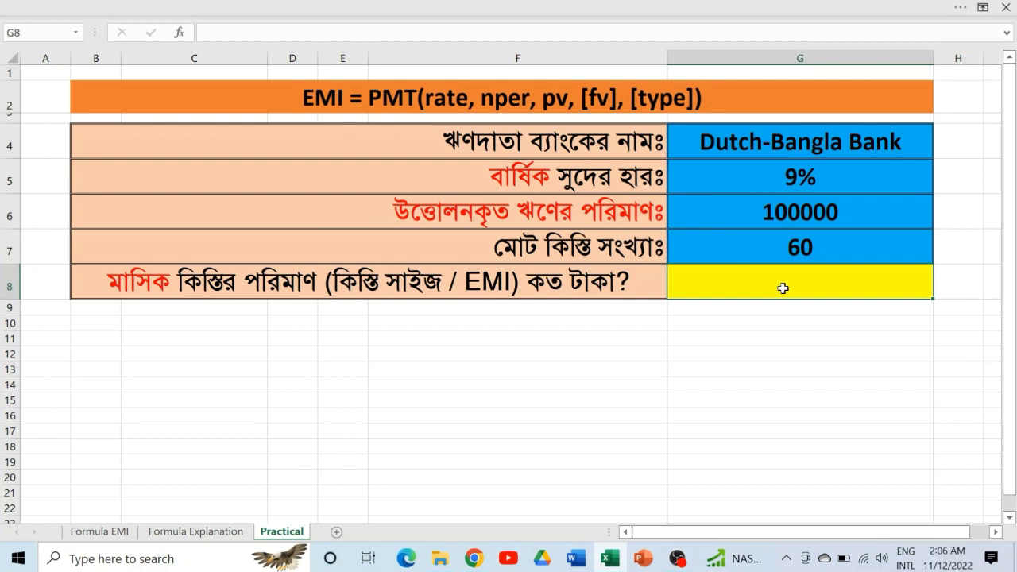
Step: Type =PMT in G8 and insert the PMT function from the autocomplete list
type("=")
type("P")
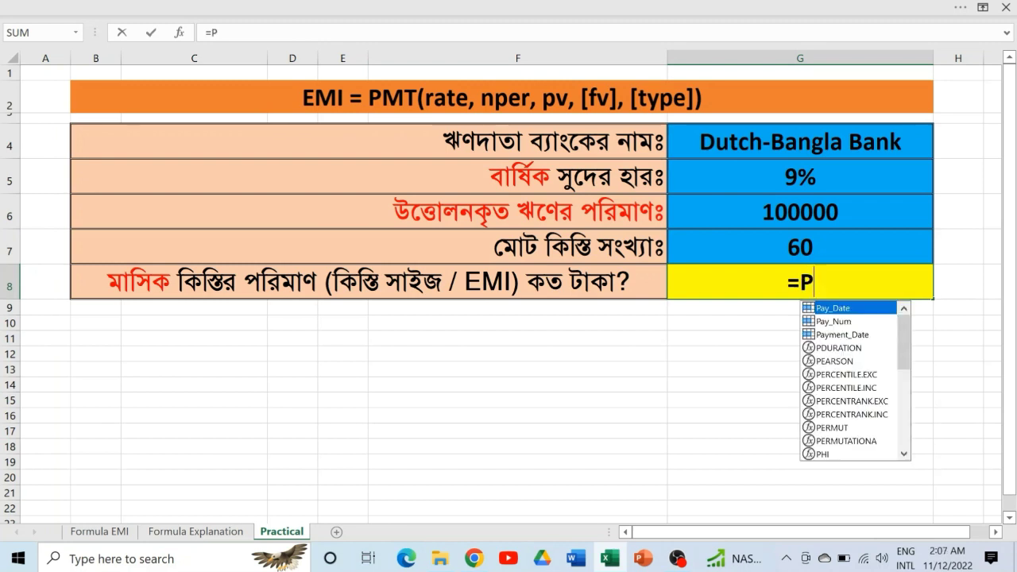
type("MT")
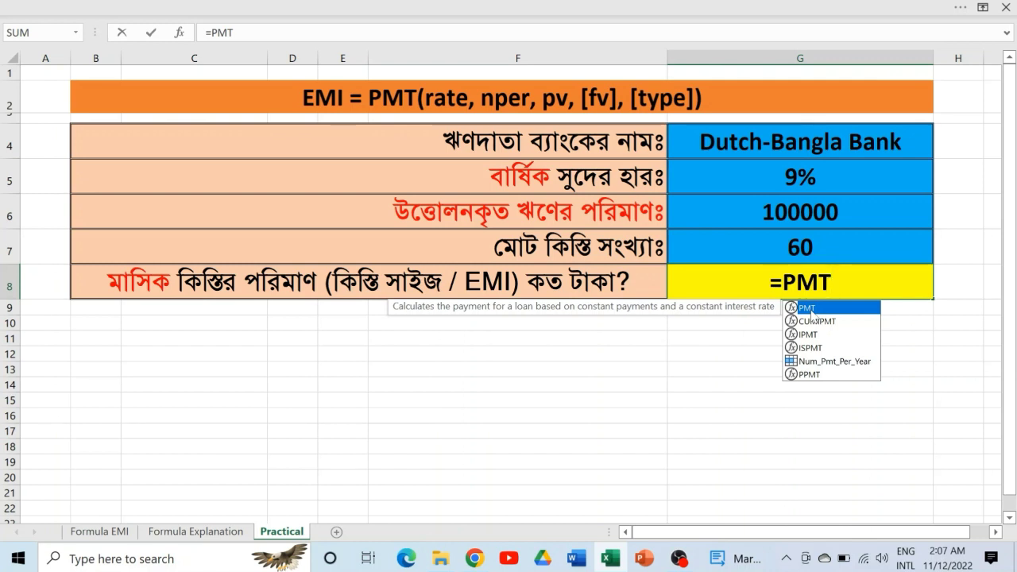
double_click(811, 310)
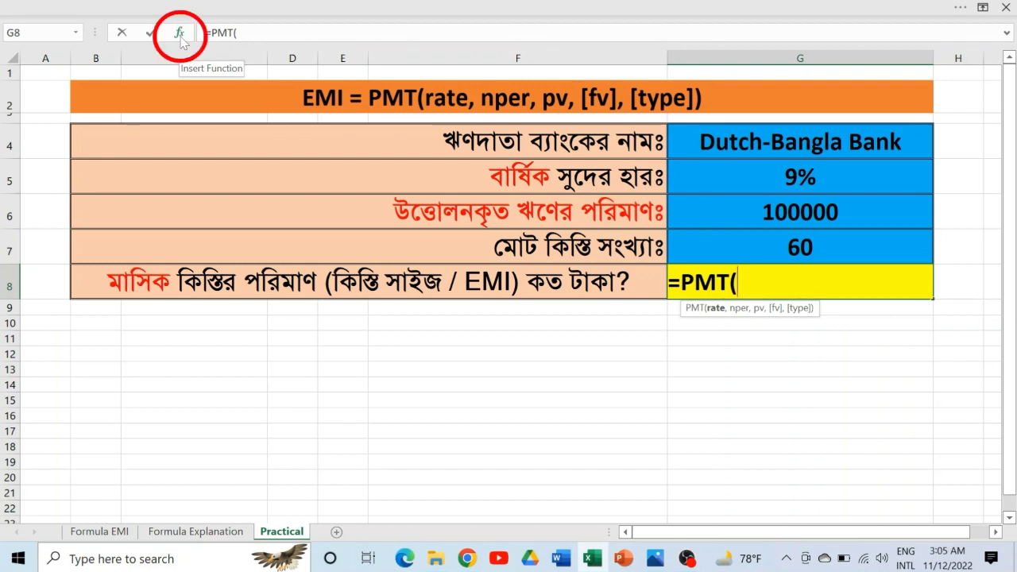
Step: Set the PMT Rate argument to 9%/12 in the Function Arguments dialog
left_click(180, 35)
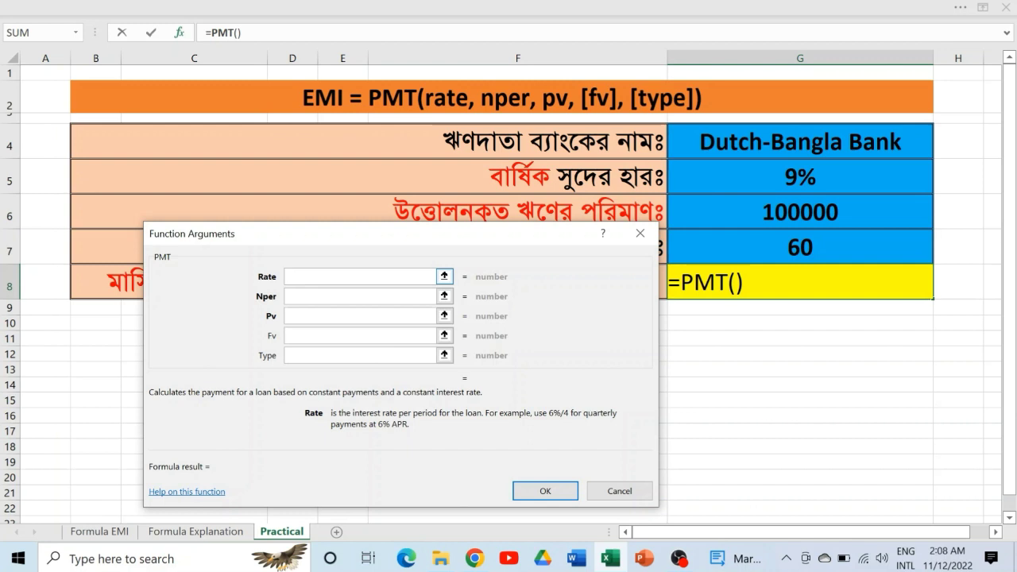
type("9")
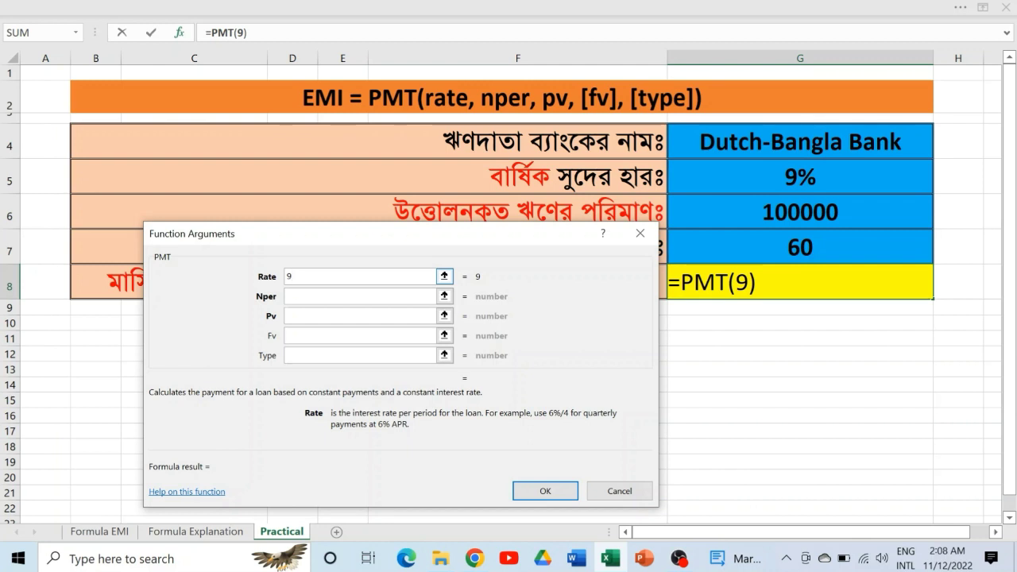
type("%")
type("/")
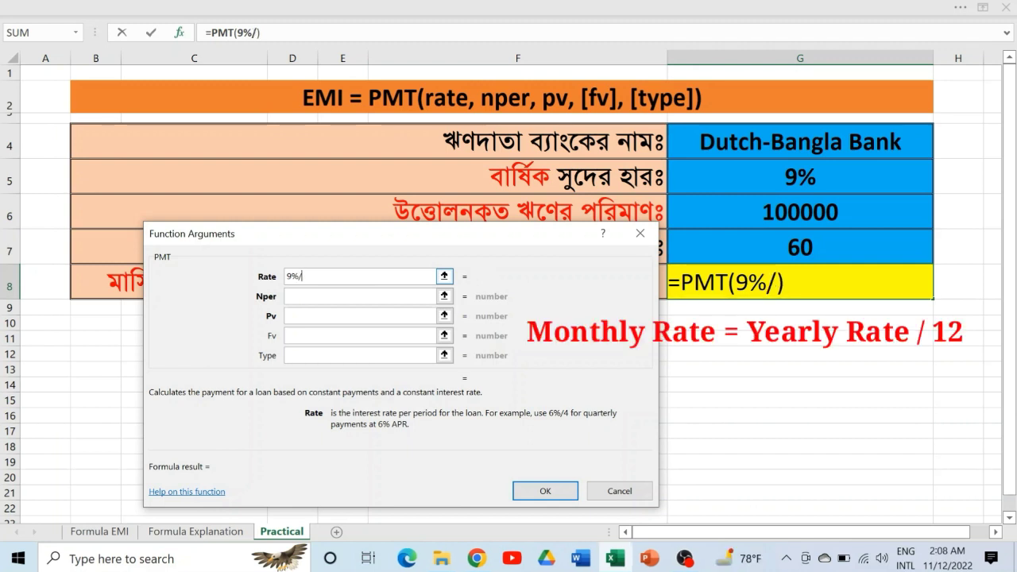
type("12")
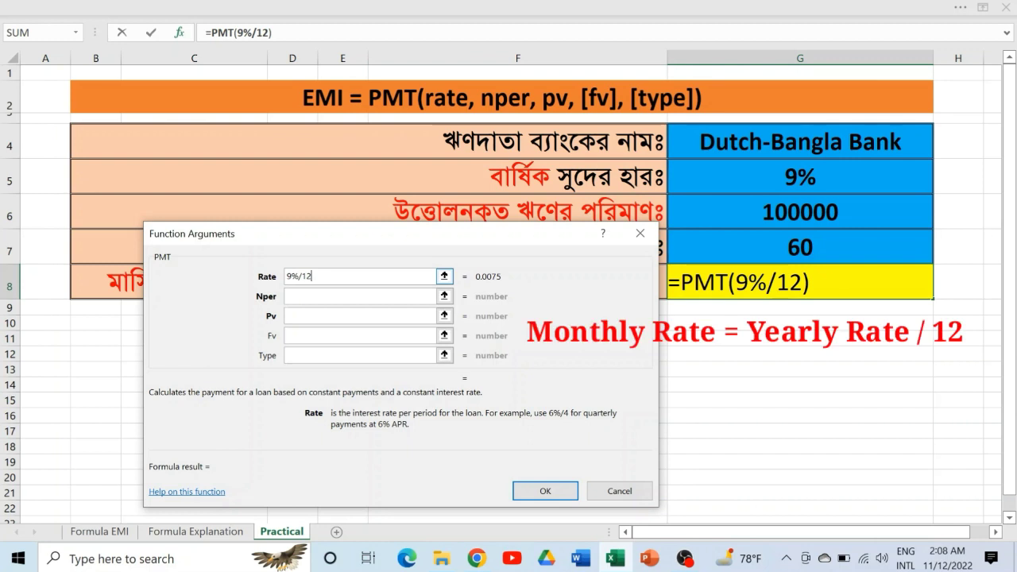
key("Tab")
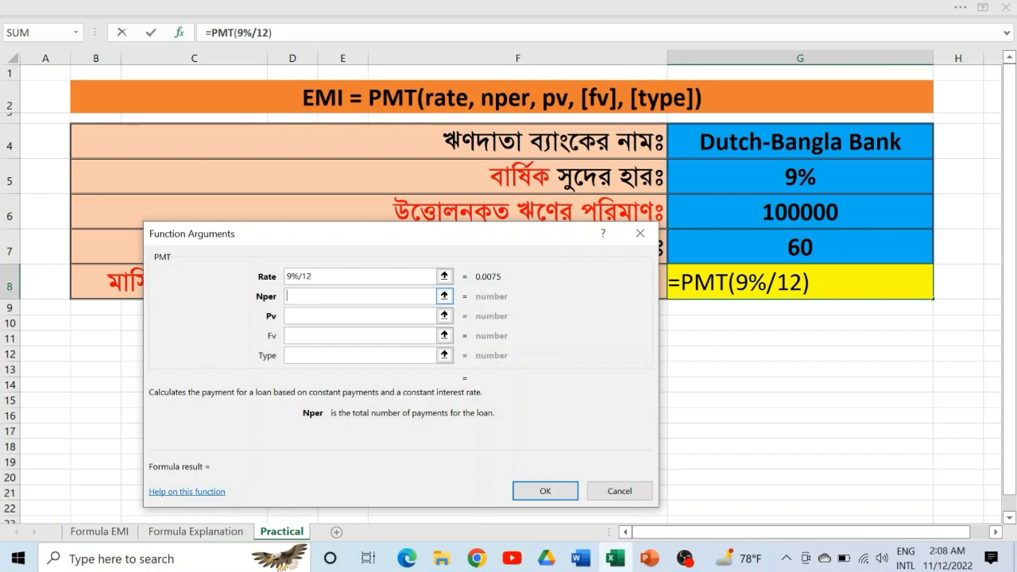
Step: Enter Nper 60 and Pv 100000, leaving Fv and Type blank
type("6")
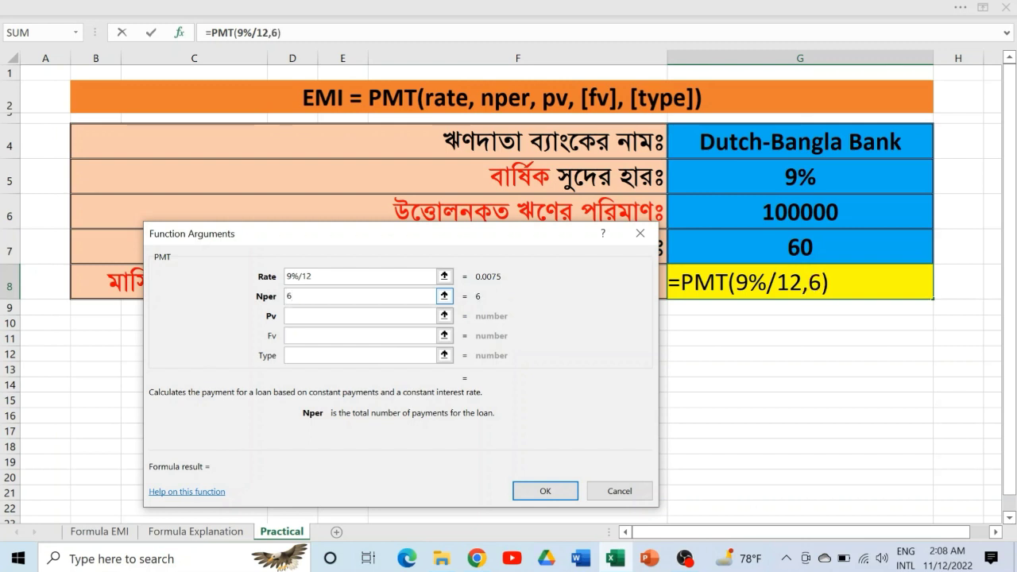
type("0")
key("Tab")
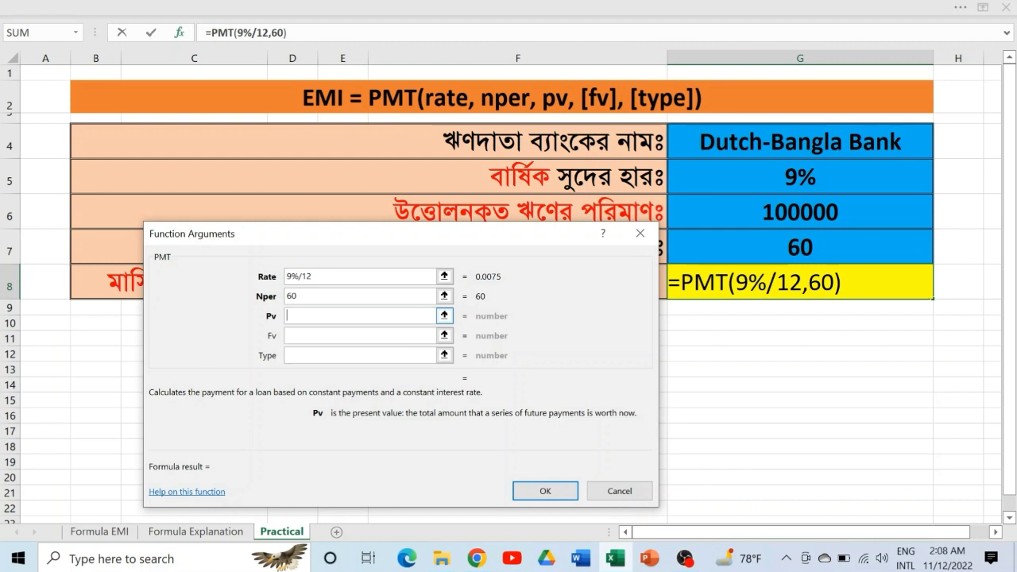
type("100")
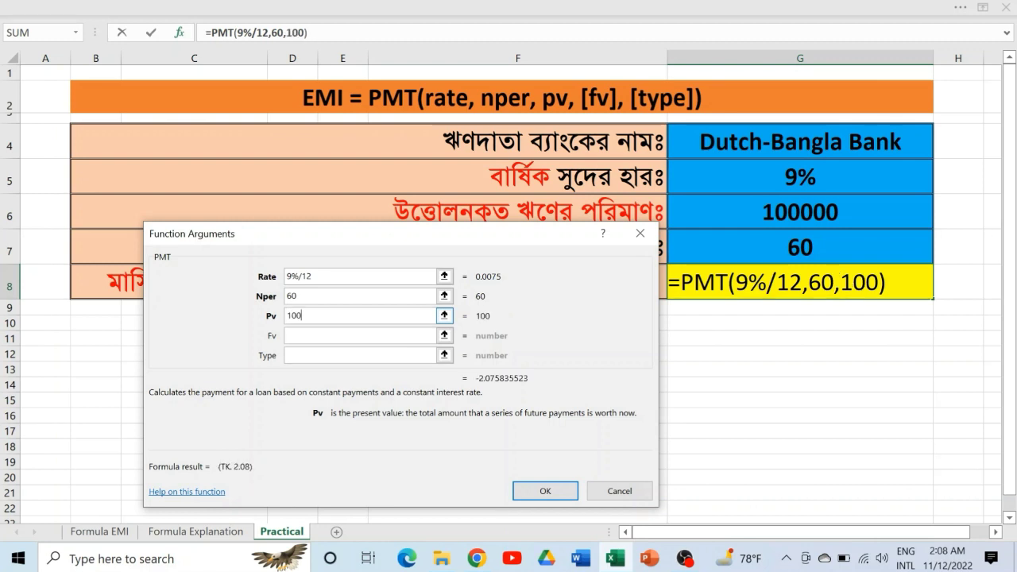
type("000")
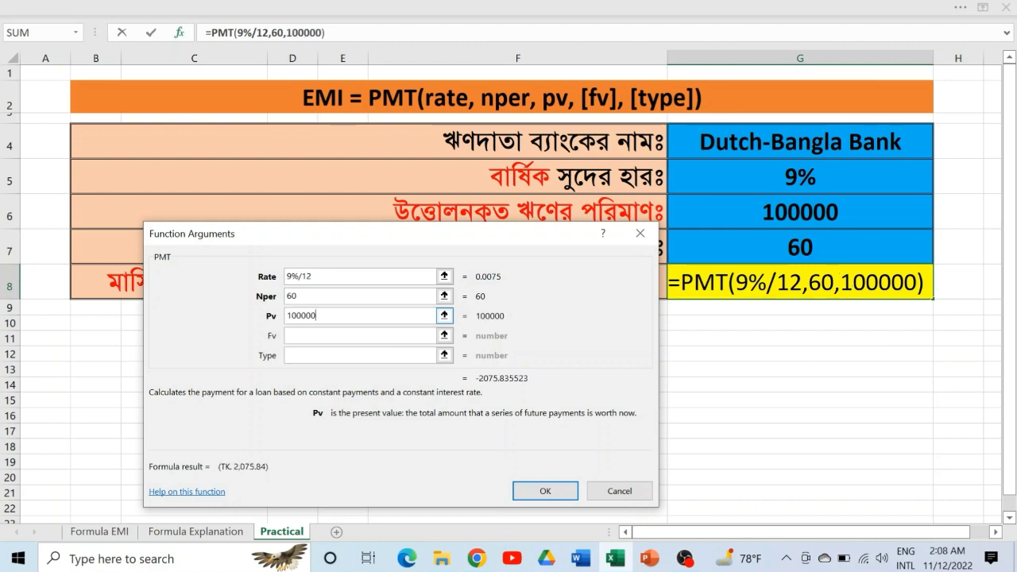
left_click(357, 335)
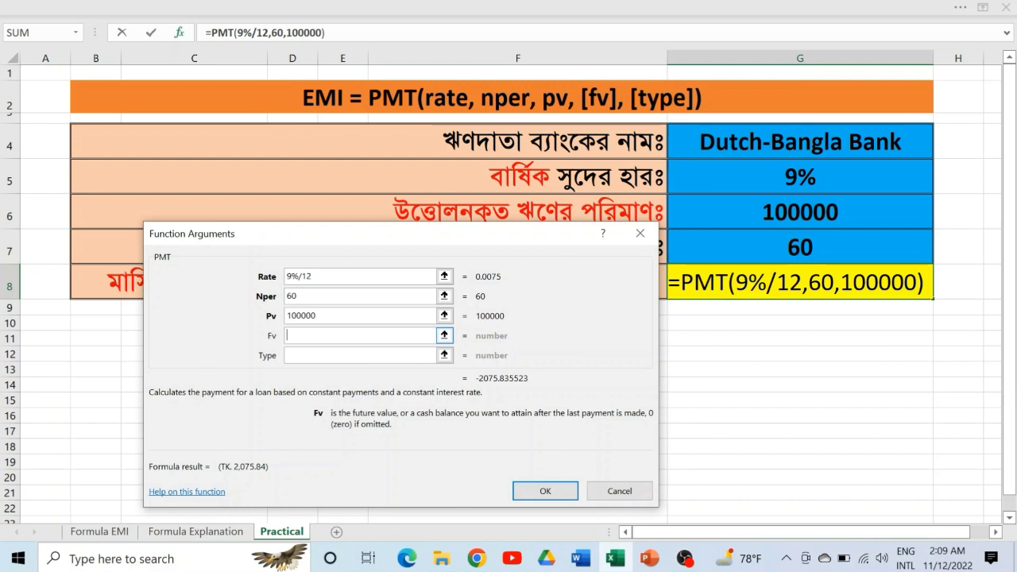
key("Tab")
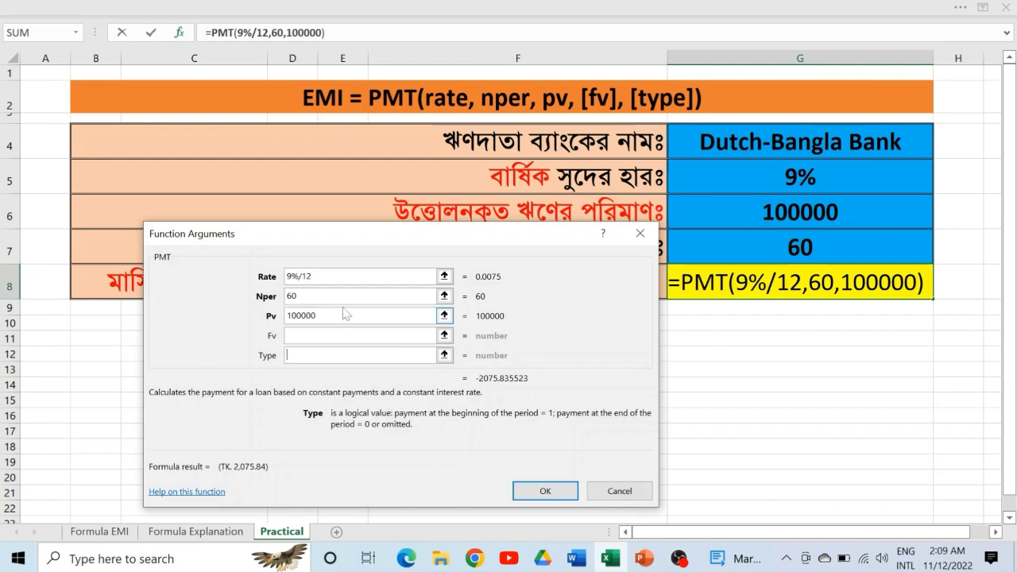
Step: Commit =PMT(9%/12,60,100000) so G8 shows (TK. 2,075.84)
left_click(546, 491)
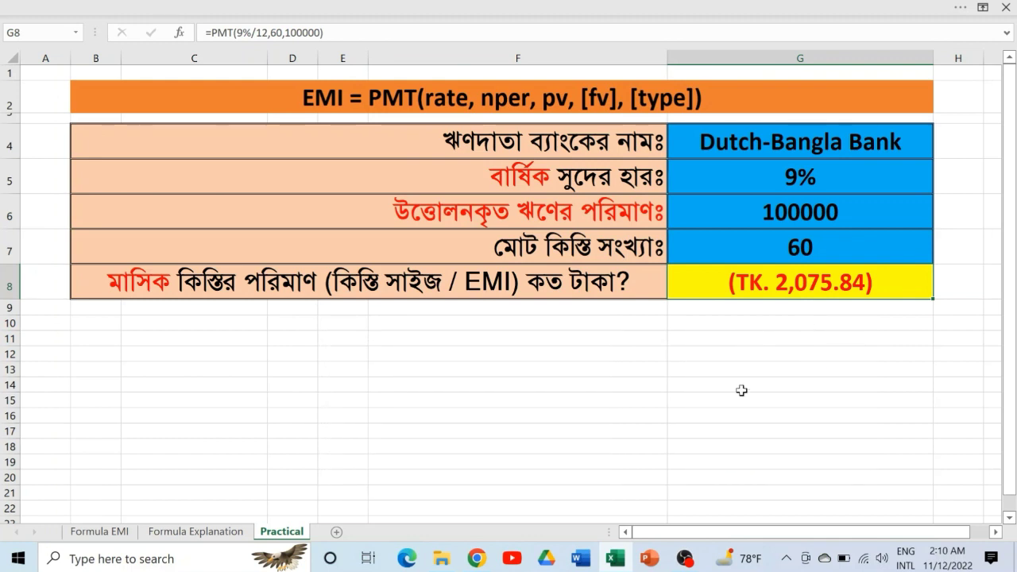
mouse_move(476, 559)
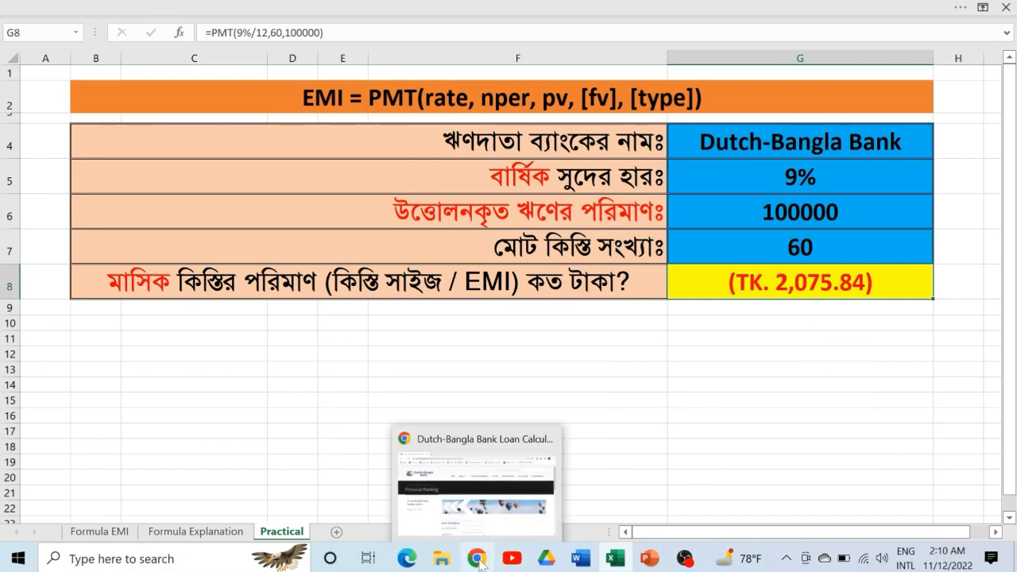
Step: On the Dutch-Bangla Bank loan calculator in Chrome, enter a loan amount of 100000
left_click(475, 531)
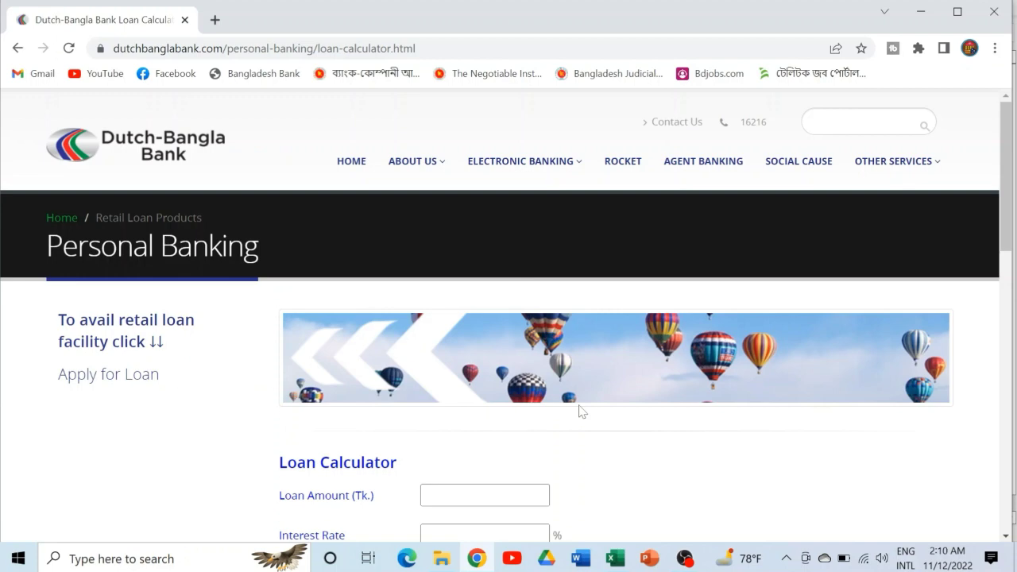
scroll(653, 375, "down", 3)
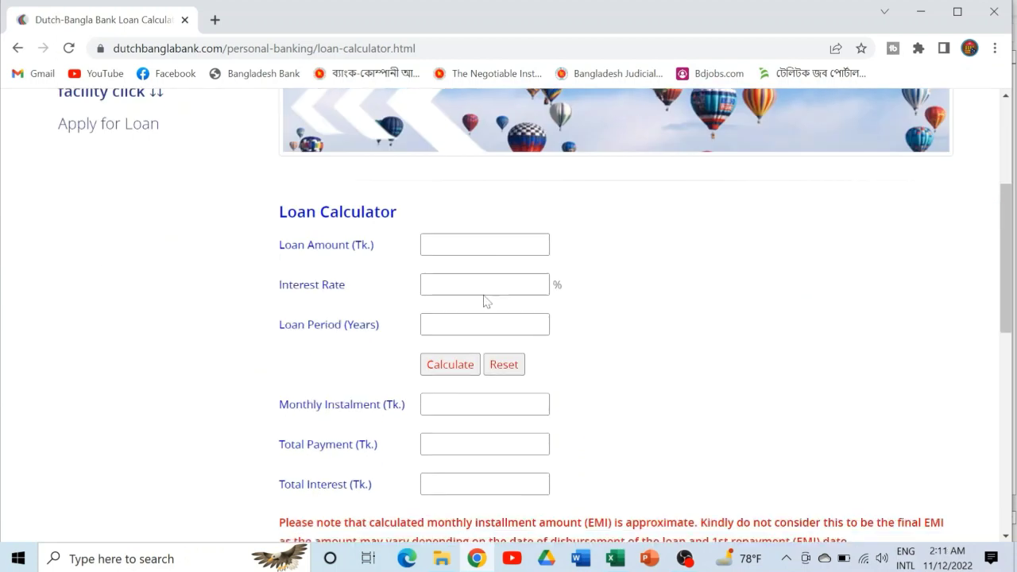
scroll(469, 282, "down", 3)
scroll(629, 251, "up", 5)
scroll(612, 294, "down", 1)
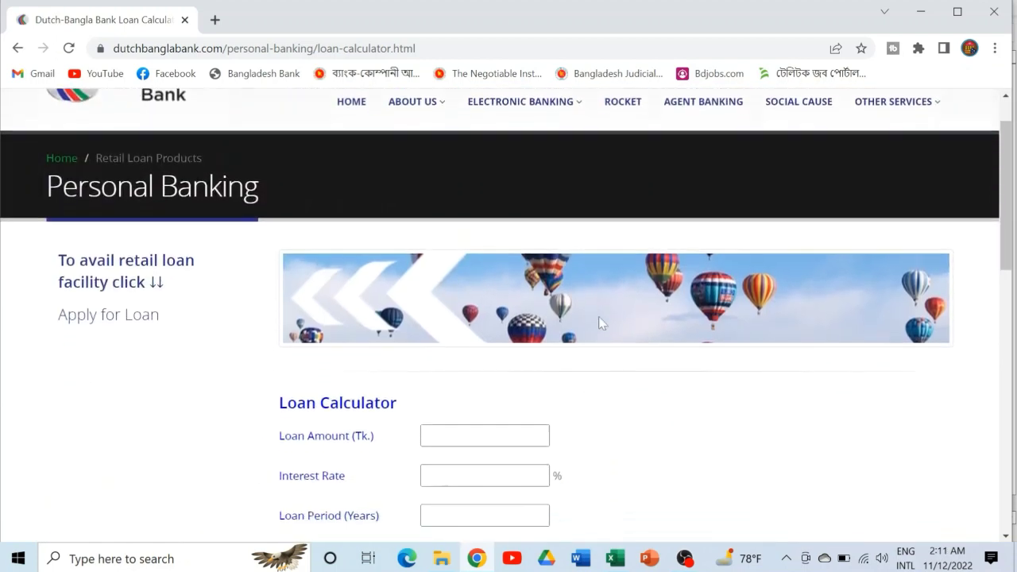
scroll(599, 316, "down", 2)
left_click(485, 271)
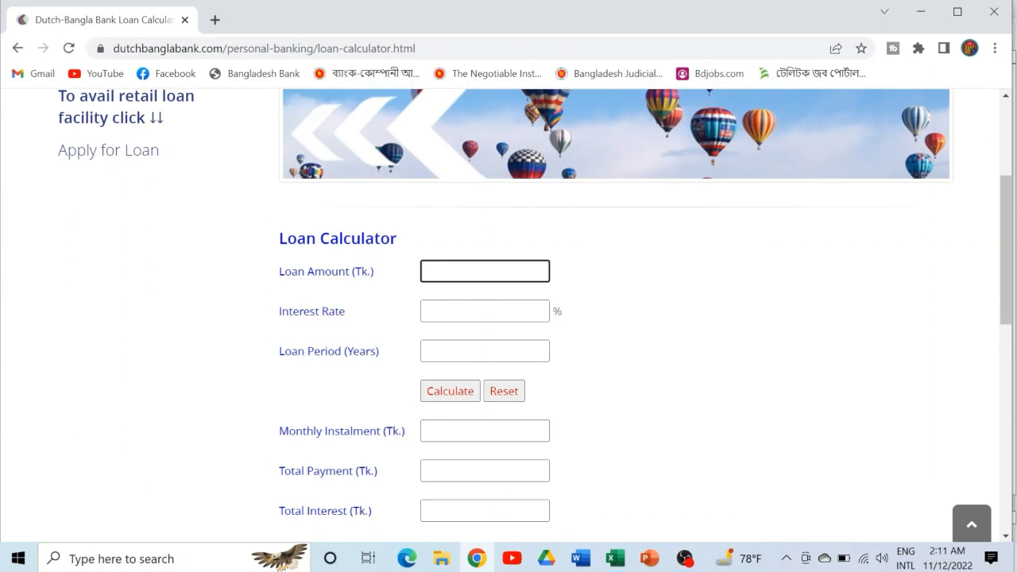
type("1")
type("00000")
left_click(484, 311)
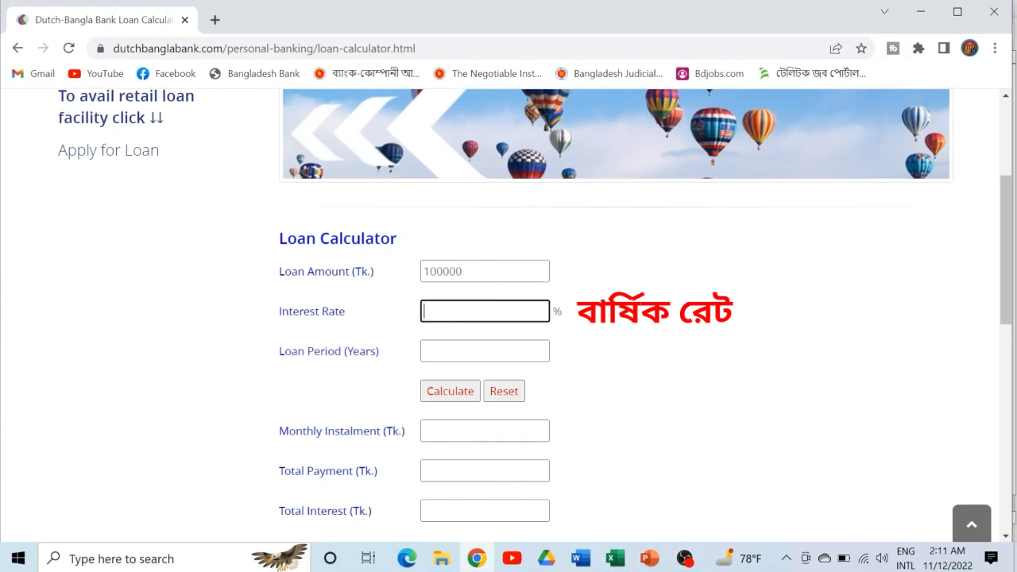
Step: Calculate with 9% interest over 5 years, giving a monthly instalment of 2075.84
type("9")
left_click(485, 351)
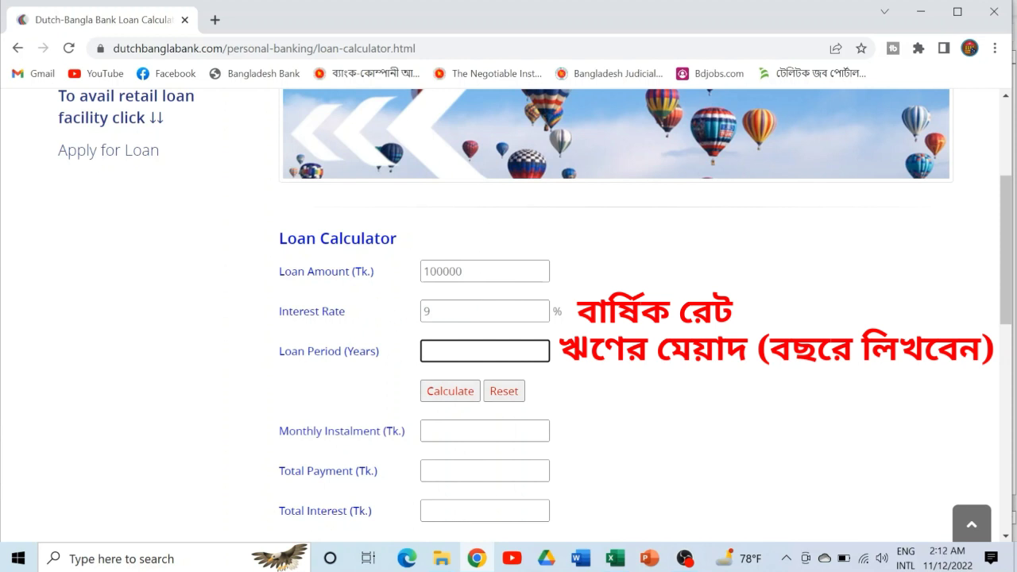
type("5")
left_click(383, 395)
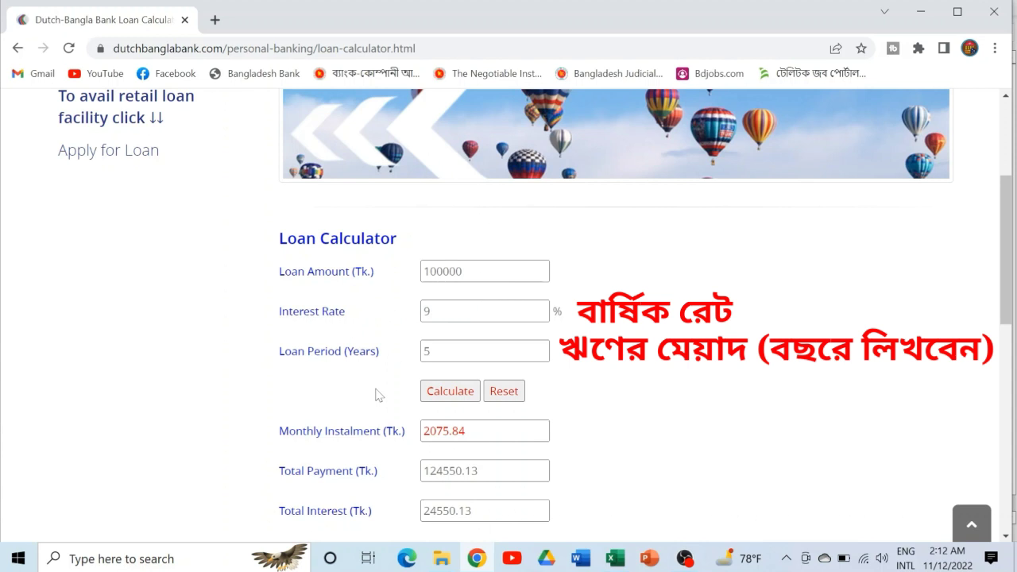
left_click_drag(277, 267, 363, 431)
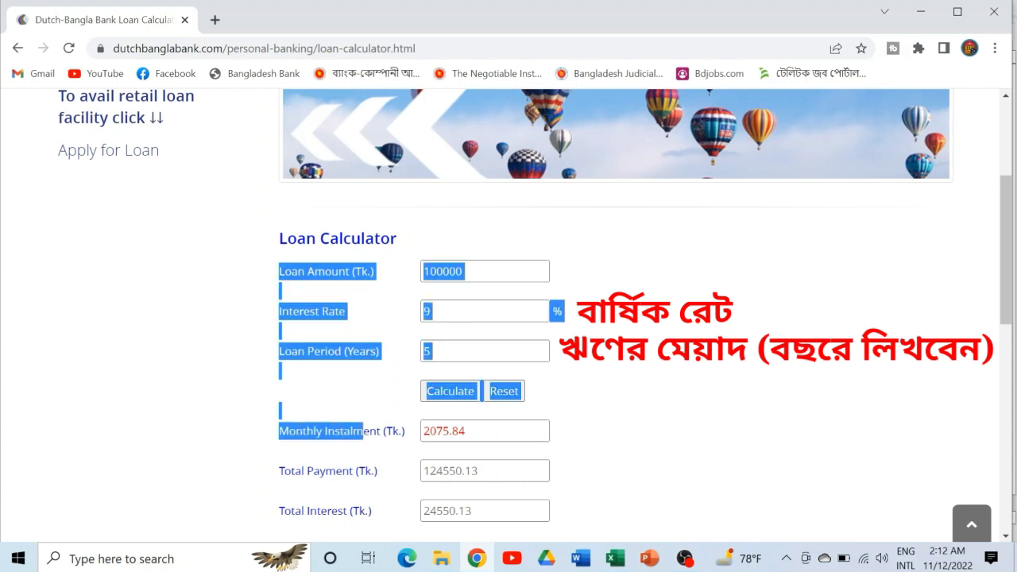
left_click_drag(466, 430, 420, 433)
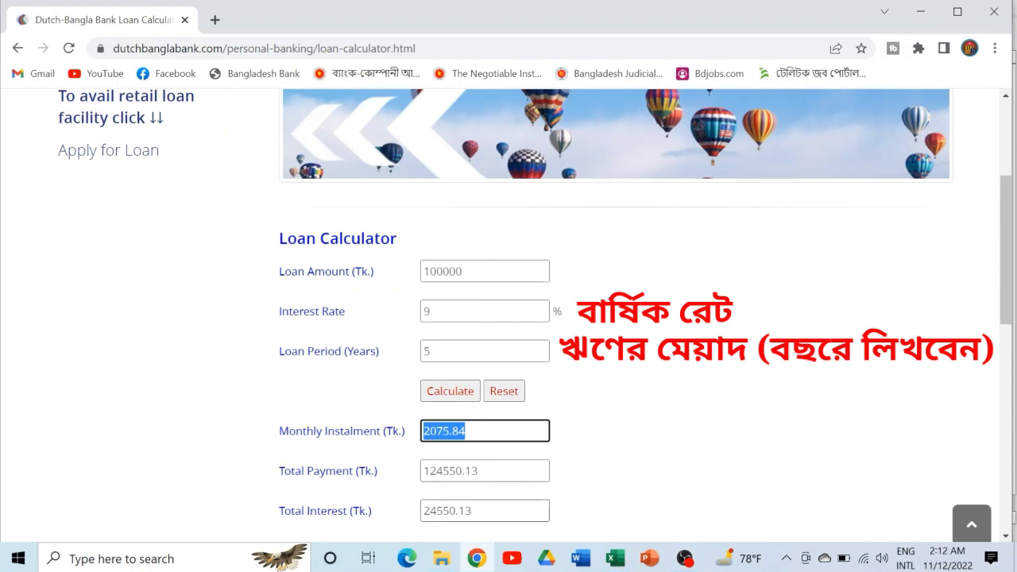
left_click_drag(424, 510, 472, 510)
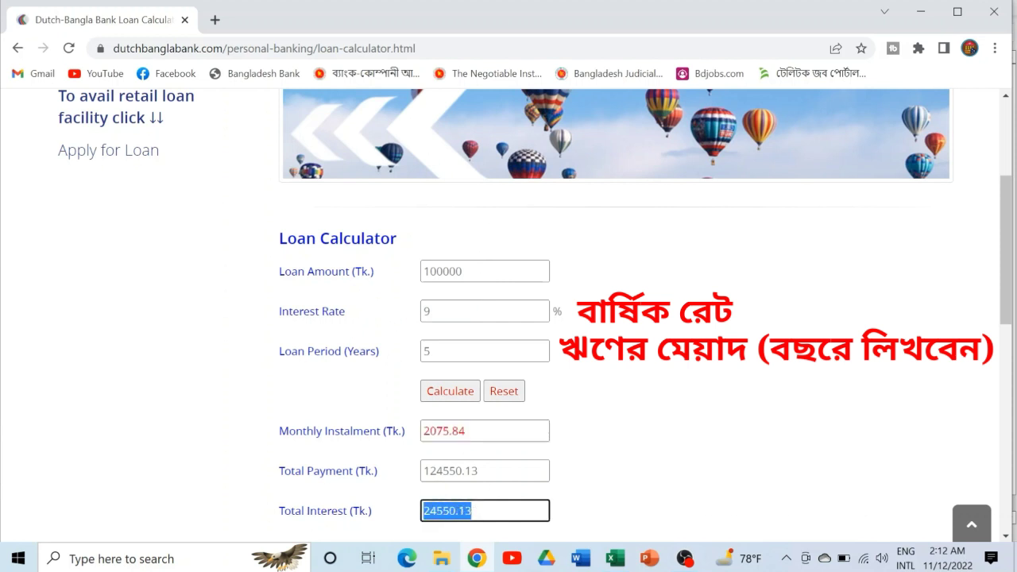
left_click(608, 464)
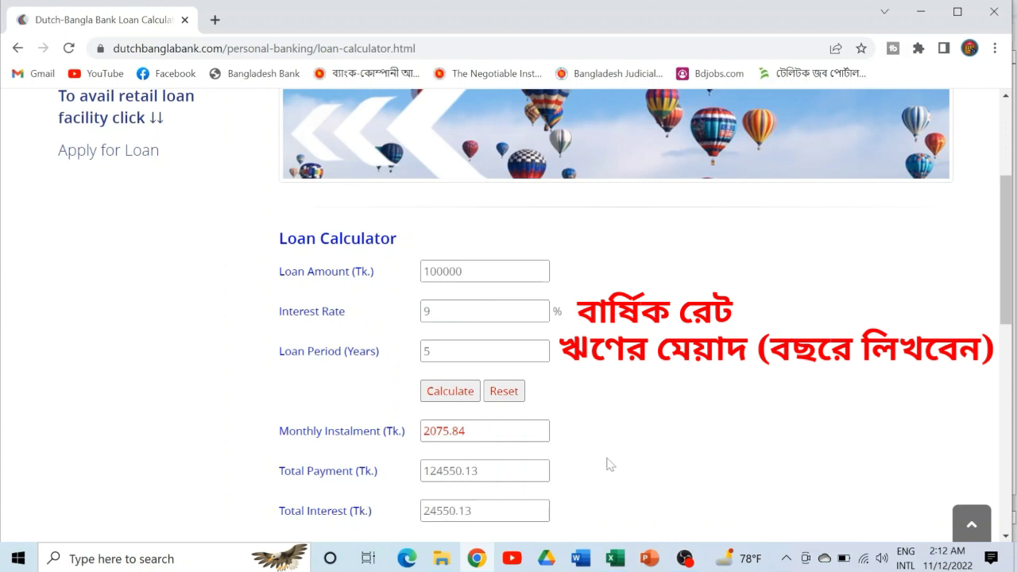